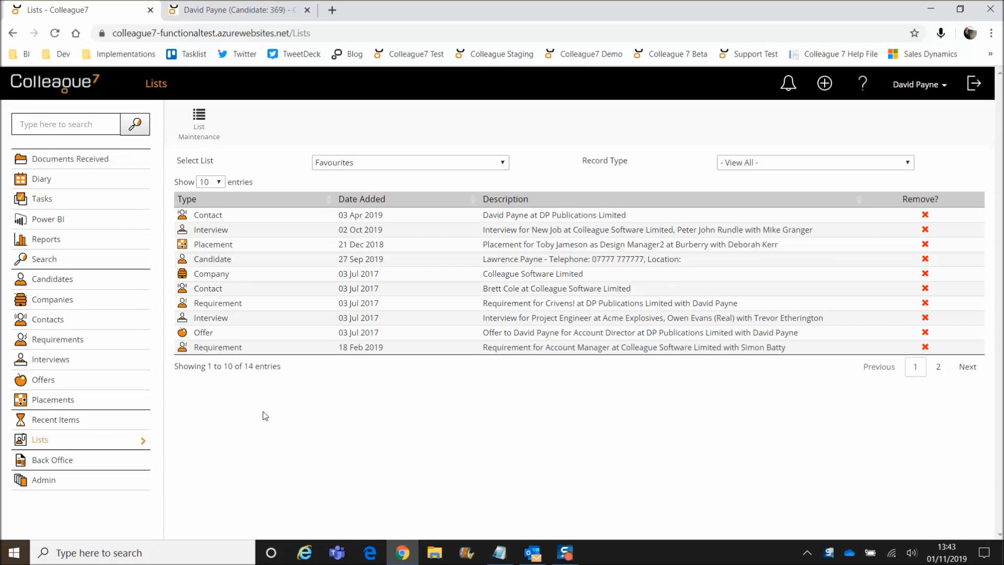
- View the entries of DP Test List on the Lists page, and return to the Favourites list
{"action": "left_click", "coordinate": [351, 164]}
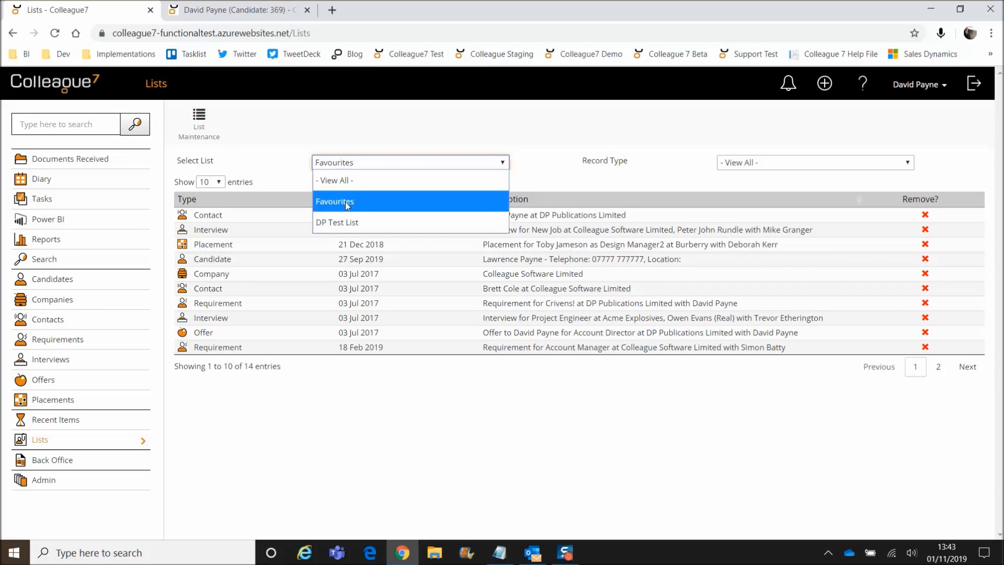
{"action": "left_click", "coordinate": [342, 220]}
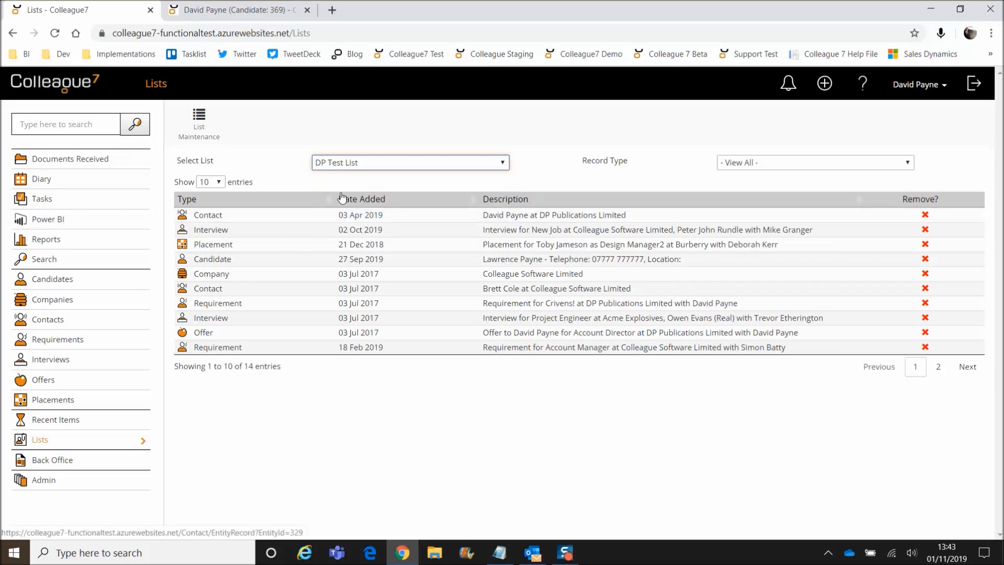
{"action": "left_click", "coordinate": [367, 167]}
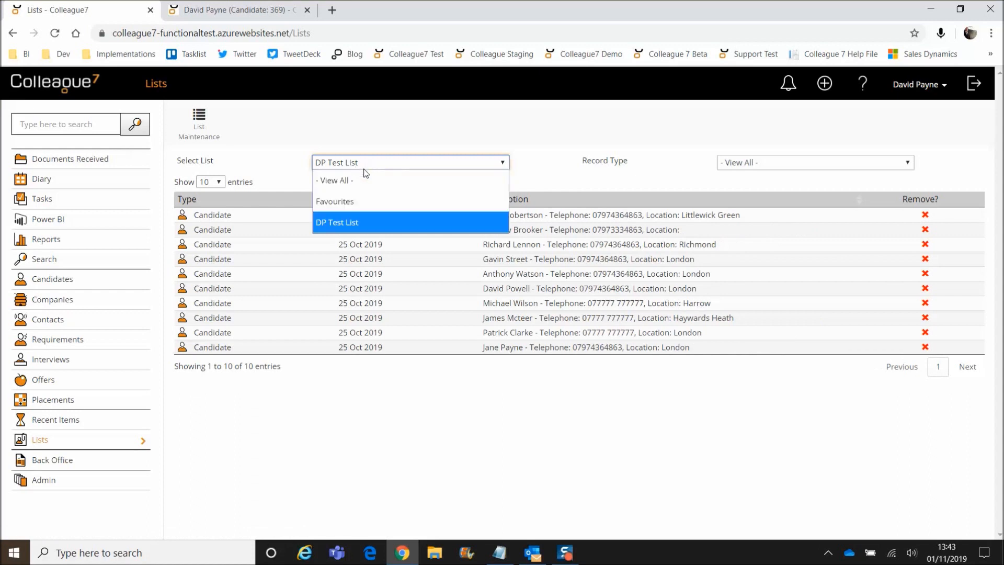
{"action": "left_click", "coordinate": [353, 201]}
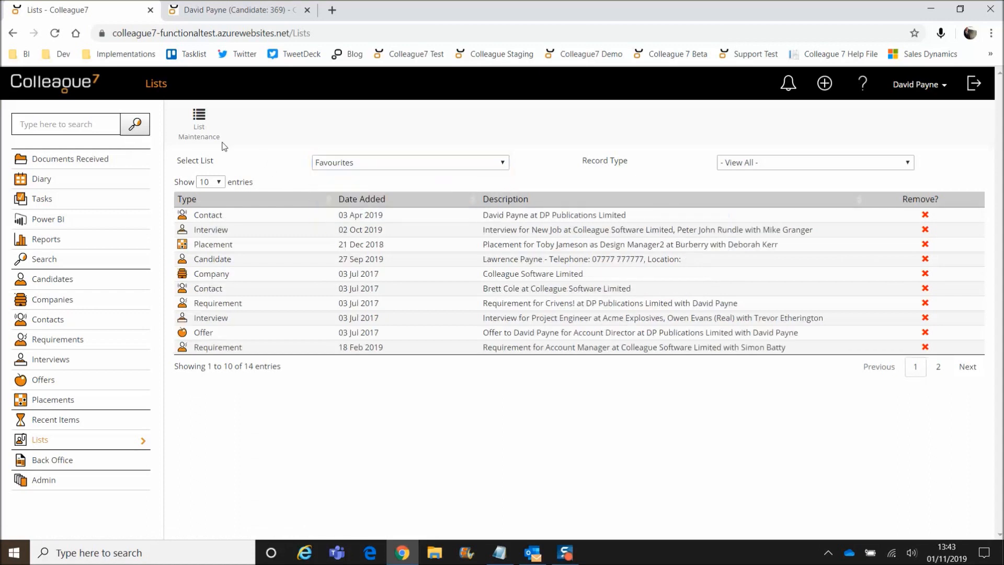
- Create a personal list named DP Test 2 in list maintenance, and delete that list again
{"action": "left_click", "coordinate": [198, 137]}
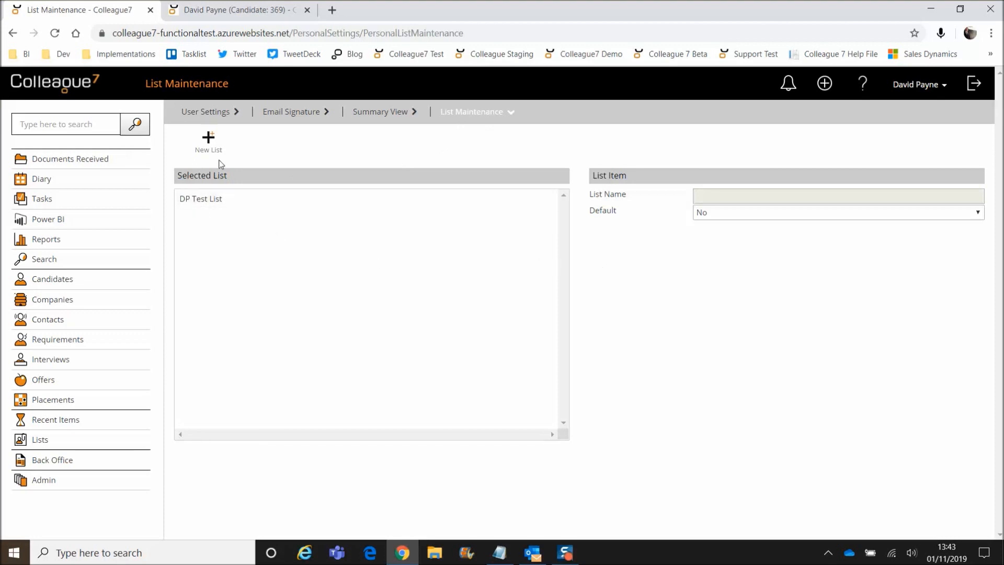
{"action": "left_click", "coordinate": [209, 144]}
{"action": "type", "text": "DP Test"}
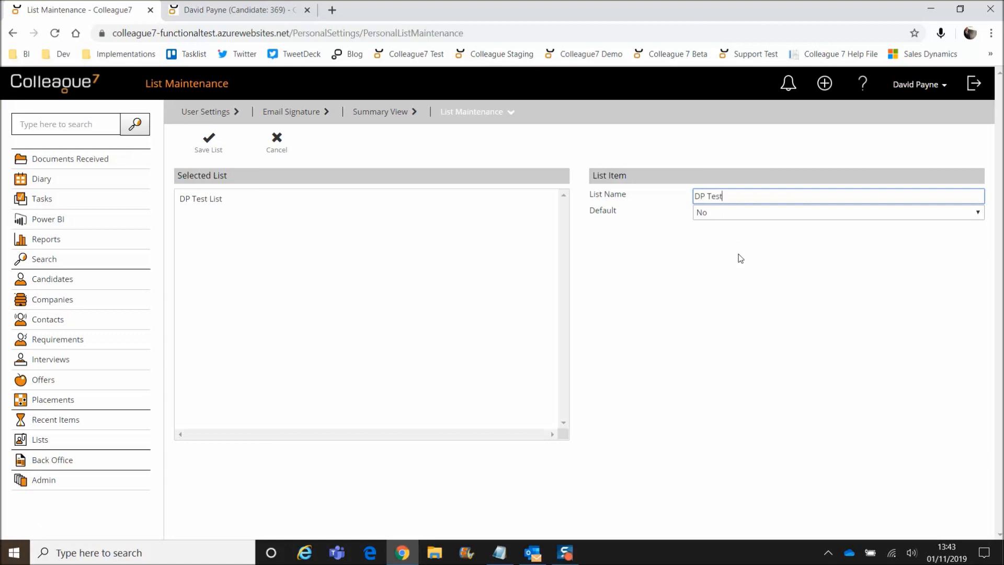
{"action": "type", "text": " 2"}
{"action": "left_click", "coordinate": [737, 257]}
{"action": "left_click", "coordinate": [209, 144]}
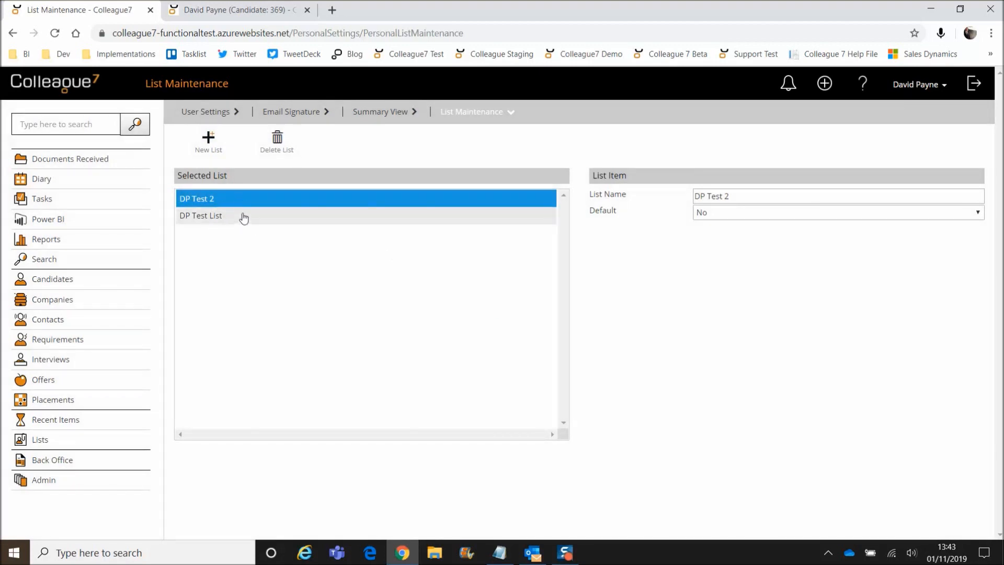
{"action": "left_click", "coordinate": [277, 144]}
{"action": "left_click", "coordinate": [859, 188]}
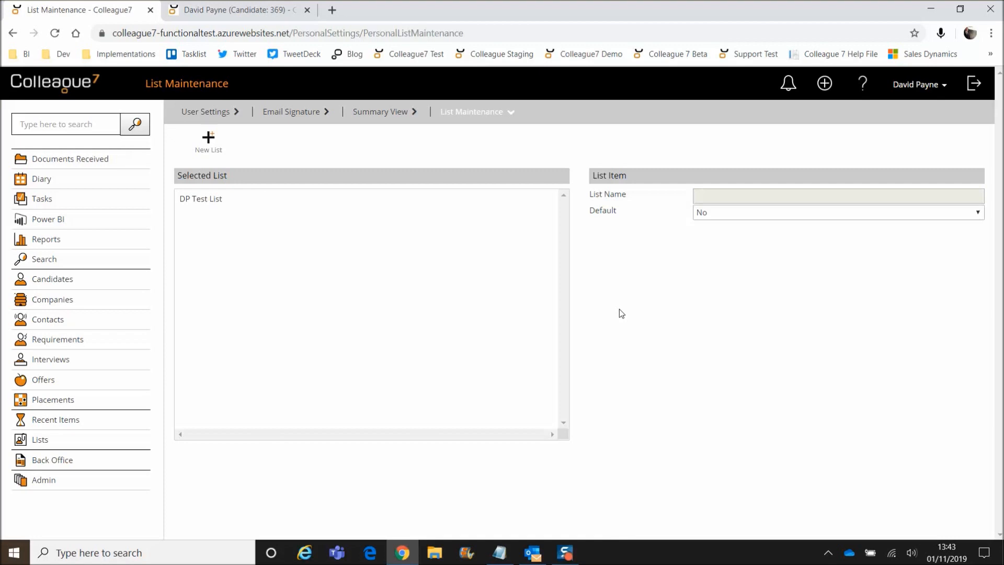
- Start adding the open candidate record to a list and examine which lists are offered
{"action": "left_click", "coordinate": [225, 9]}
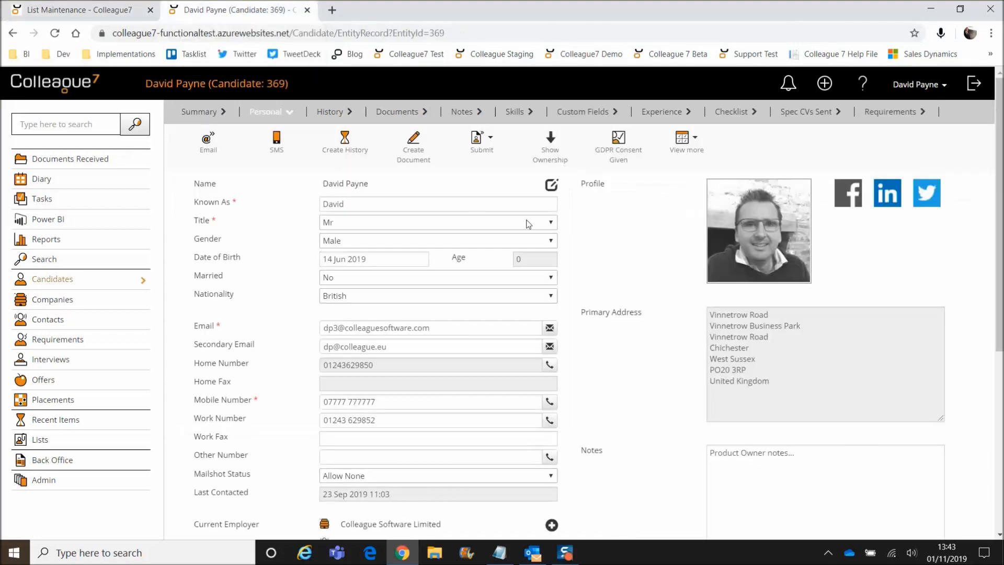
{"action": "left_click", "coordinate": [685, 153]}
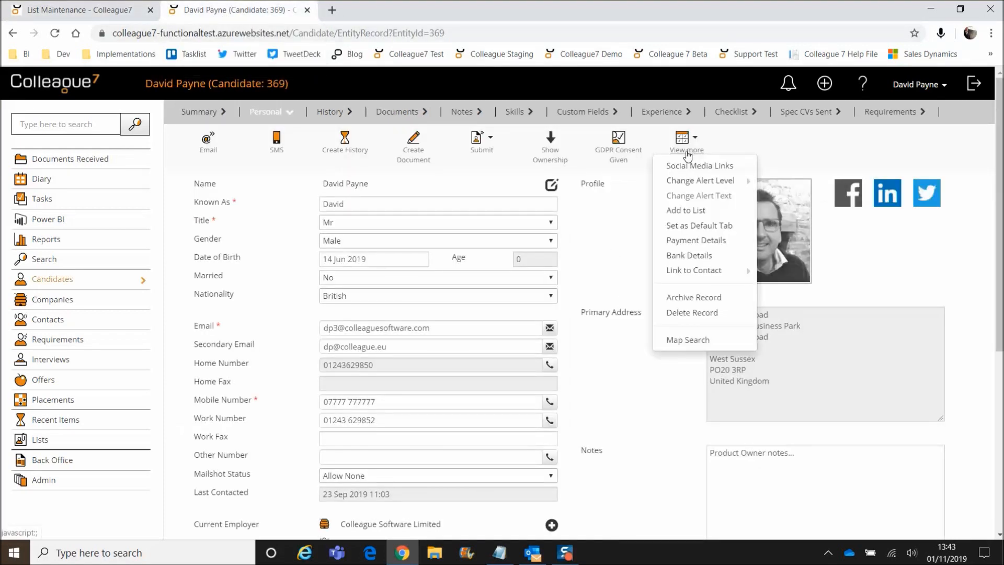
{"action": "left_click", "coordinate": [680, 210]}
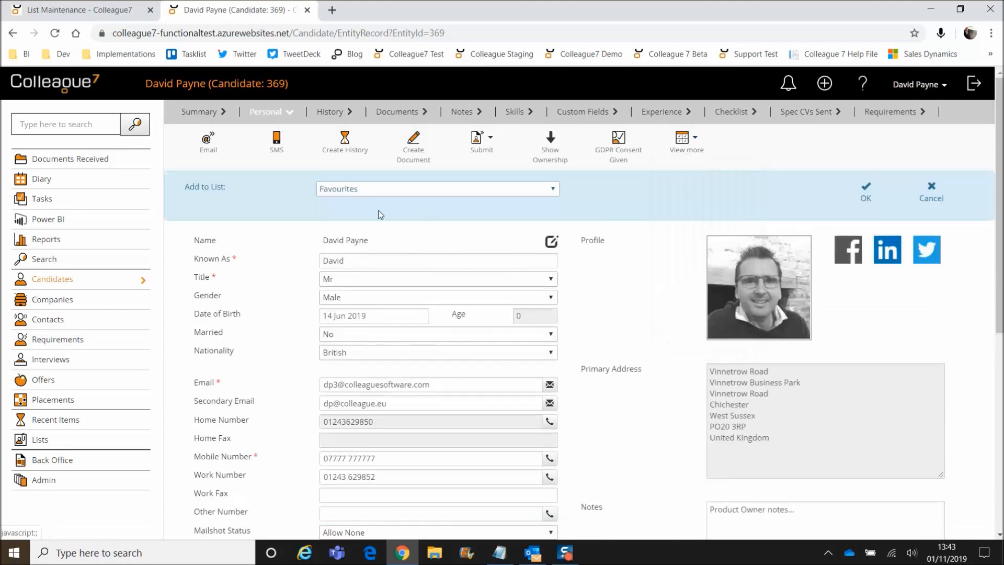
{"action": "left_click", "coordinate": [369, 192]}
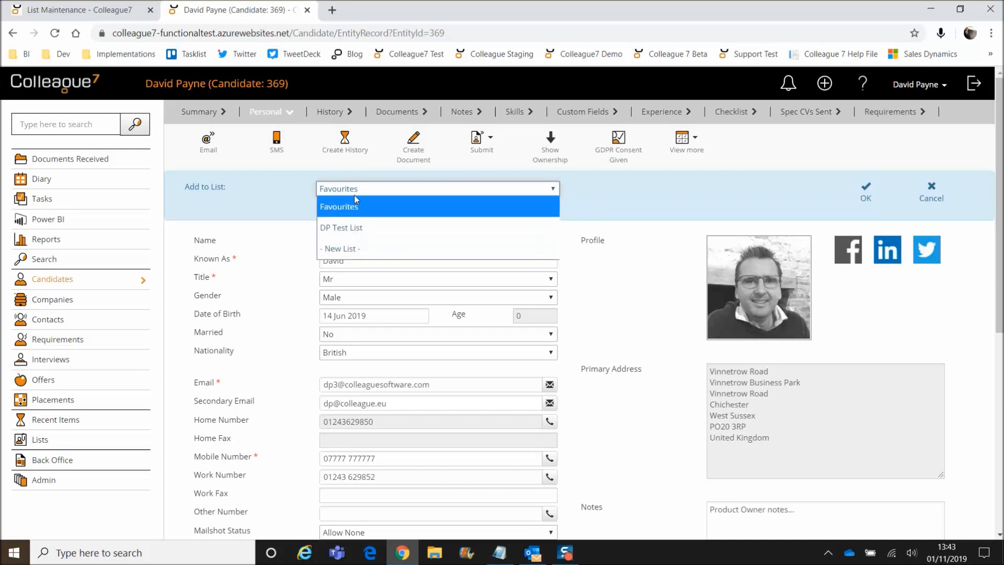
{"action": "left_click", "coordinate": [286, 187]}
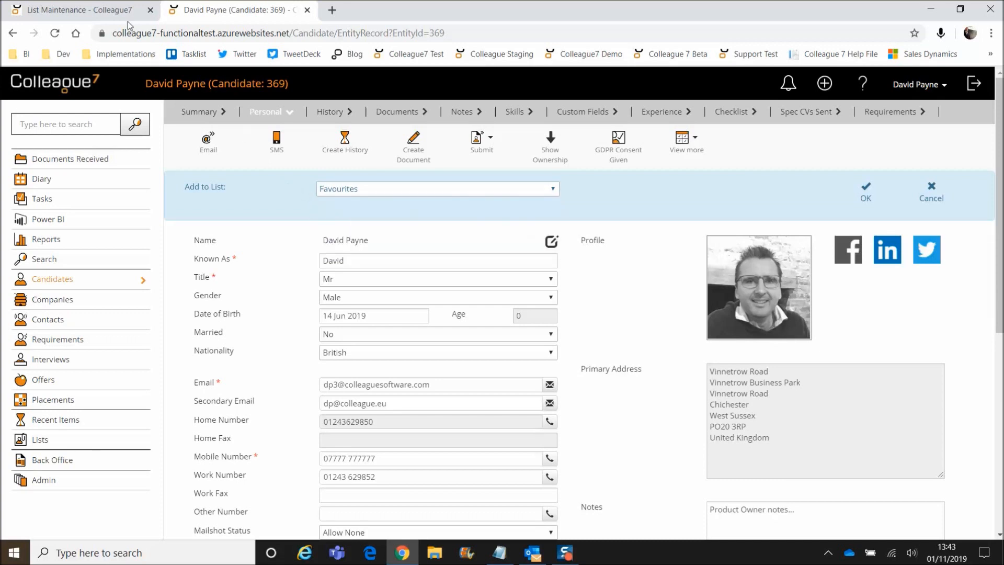
- Examine the Default setting of DP Test List in list maintenance
{"action": "left_click", "coordinate": [125, 12]}
{"action": "left_click", "coordinate": [335, 199]}
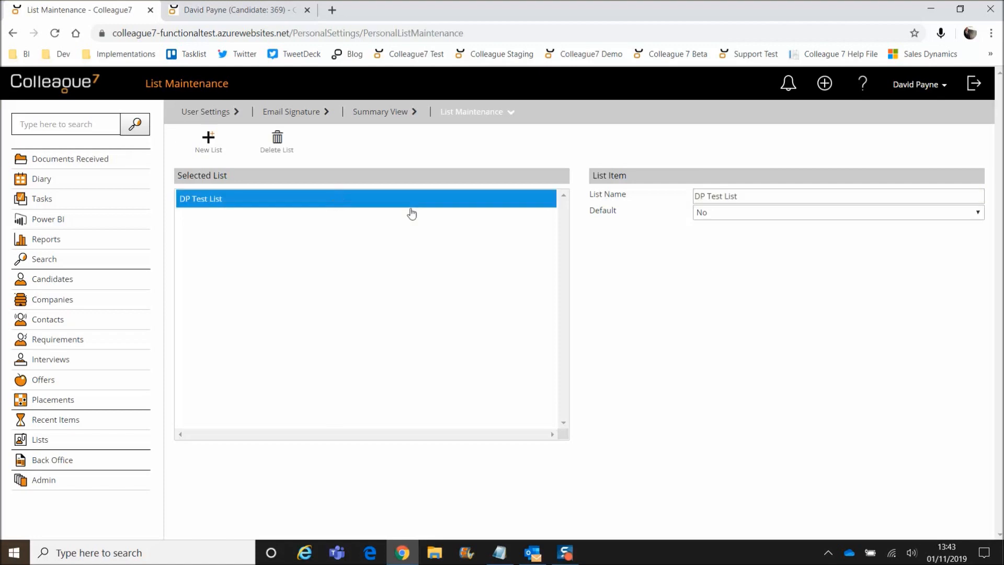
{"action": "left_click_drag", "start_coordinate": [586, 212], "coordinate": [620, 210]}
{"action": "left_click", "coordinate": [713, 215]}
{"action": "left_click", "coordinate": [671, 257]}
- Add the candidate from the open record to a new list named DP Test New List 2
{"action": "left_click", "coordinate": [239, 15]}
{"action": "left_click", "coordinate": [923, 196]}
{"action": "left_click", "coordinate": [693, 154]}
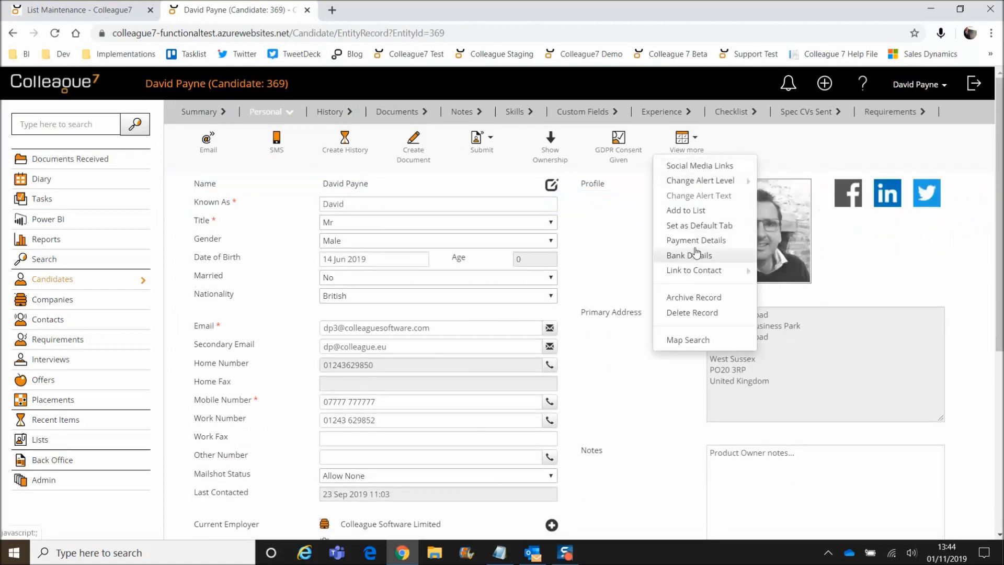
{"action": "key", "text": "Return"}
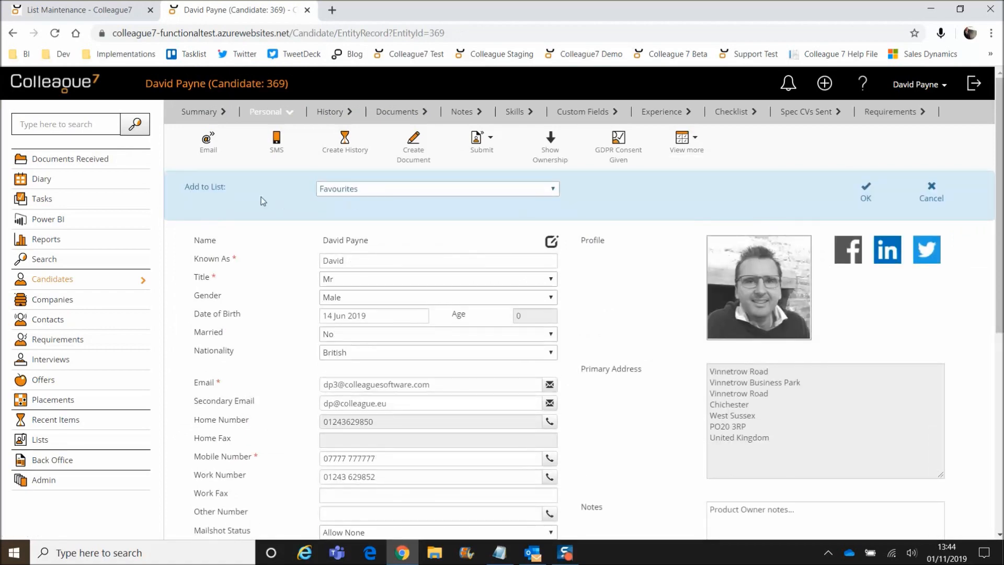
{"action": "left_click", "coordinate": [421, 188]}
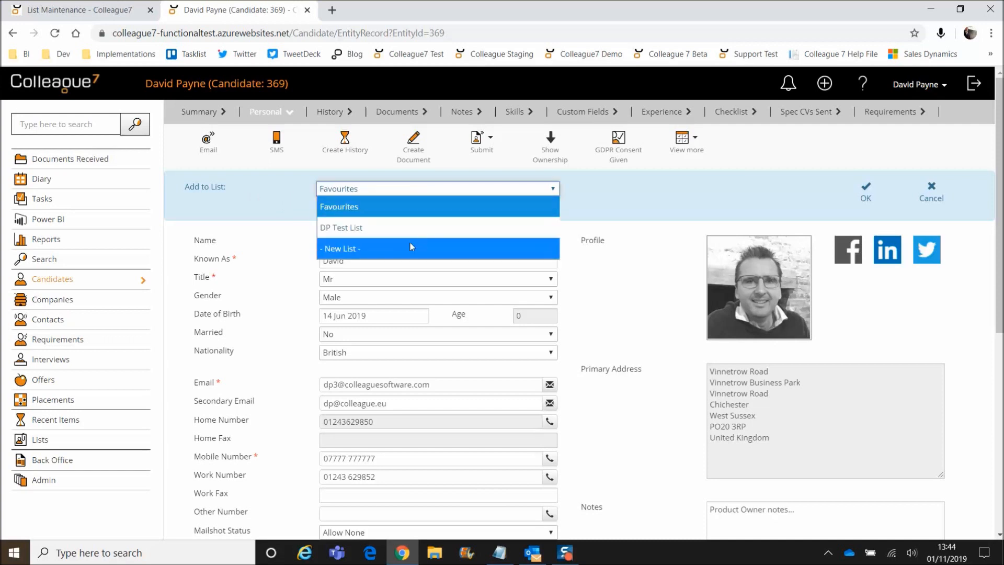
{"action": "left_click", "coordinate": [347, 252]}
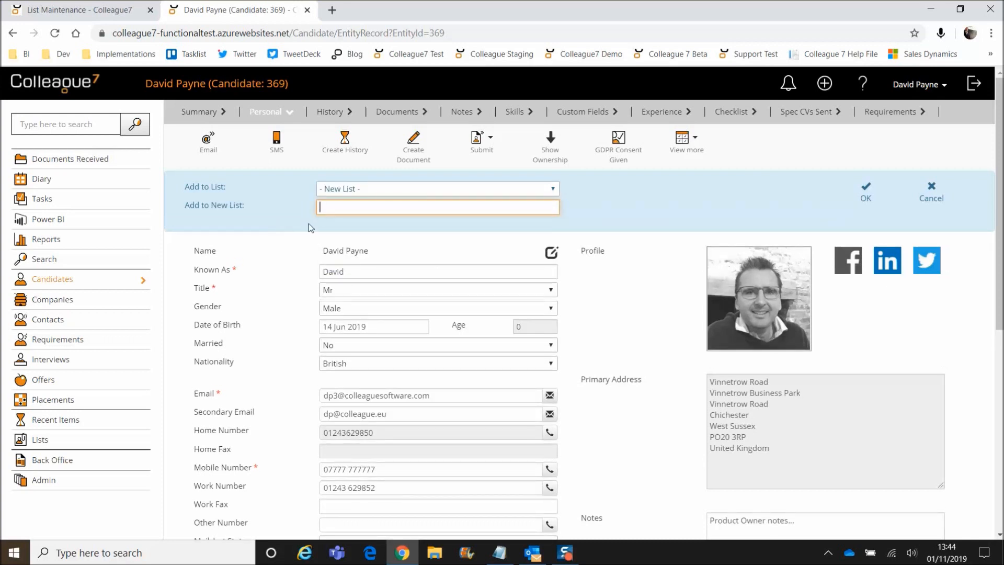
{"action": "type", "text": "DP Test New List 2"}
{"action": "left_click", "coordinate": [866, 192]}
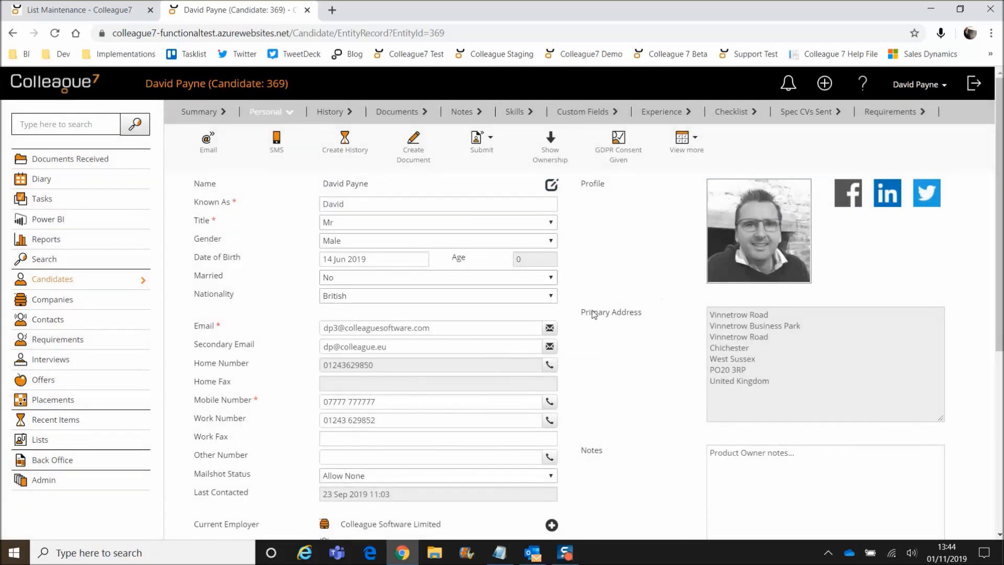
- Show the entries of DP Test New List 2 on the Lists page
{"action": "left_click", "coordinate": [41, 440]}
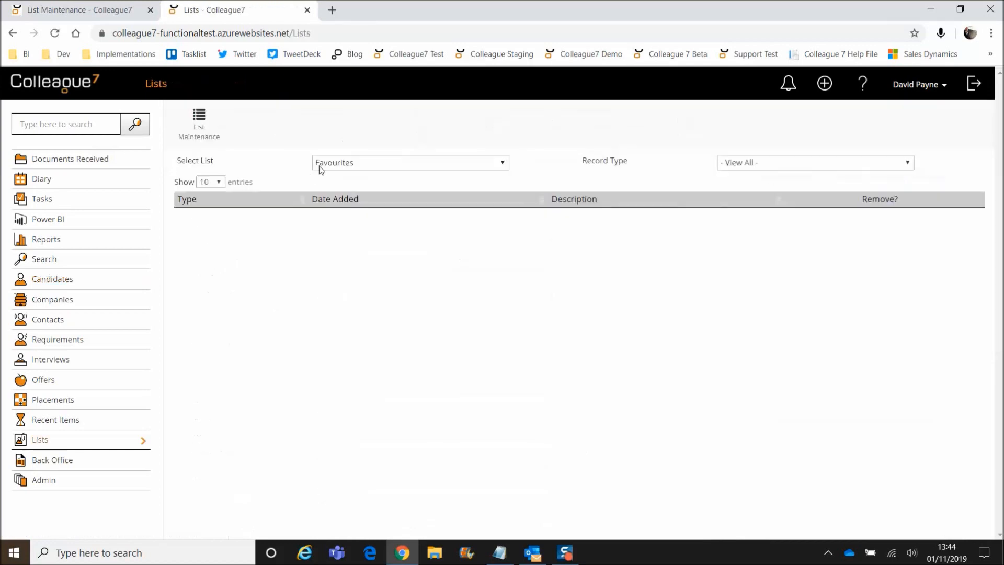
{"action": "left_click", "coordinate": [503, 164]}
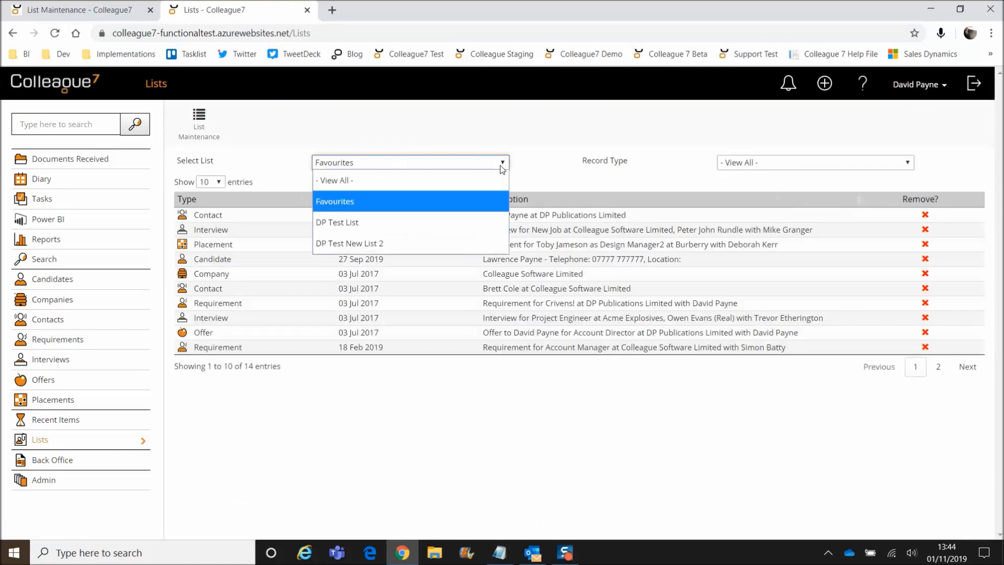
{"action": "left_click", "coordinate": [376, 243]}
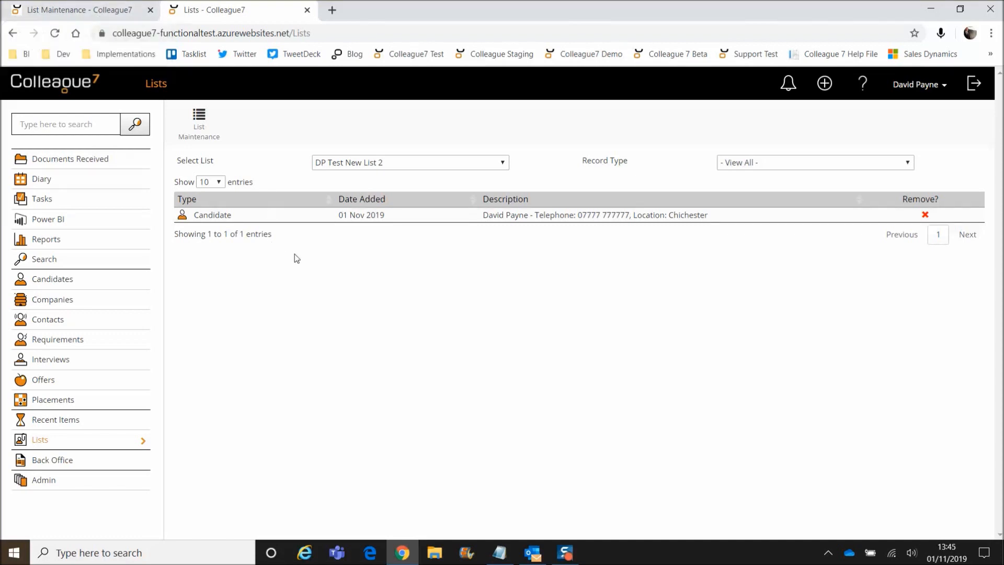
{"action": "left_click", "coordinate": [121, 15]}
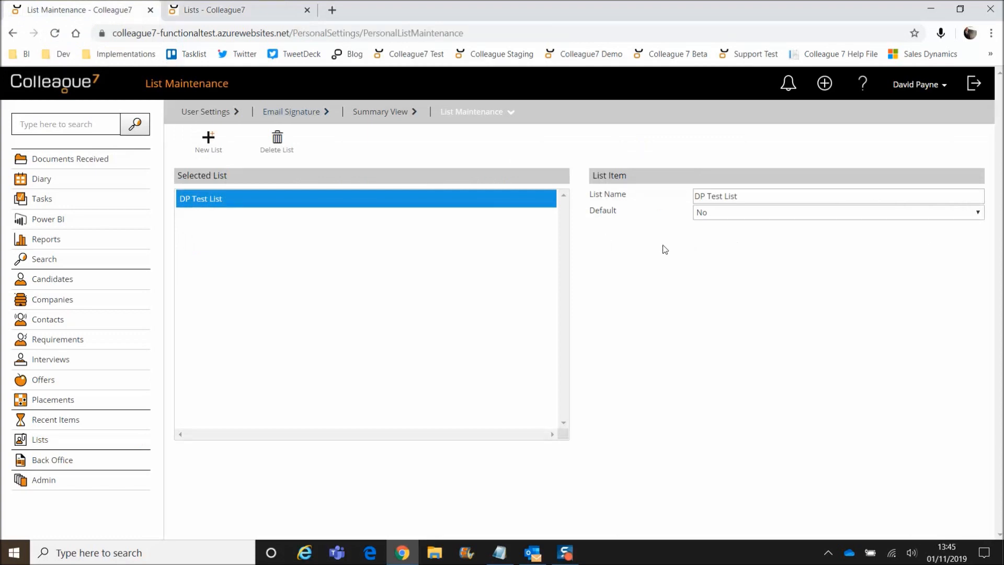
{"action": "left_click", "coordinate": [267, 16]}
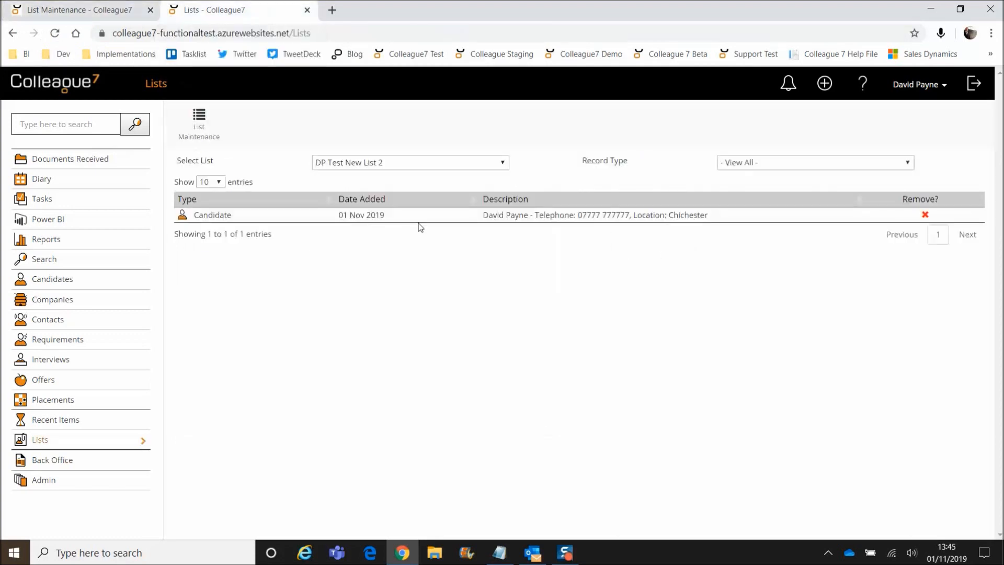
{"action": "left_click", "coordinate": [503, 162]}
{"action": "left_click", "coordinate": [506, 163]}
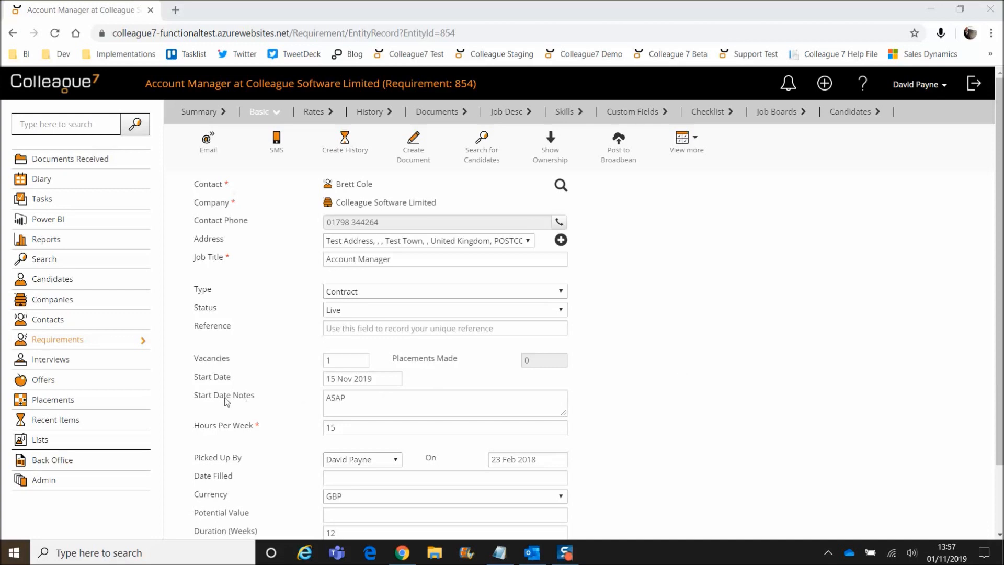
- Examine the Account Manager requirement's basic details, including start date, start date notes, duration and benefits
{"action": "left_click", "coordinate": [632, 394]}
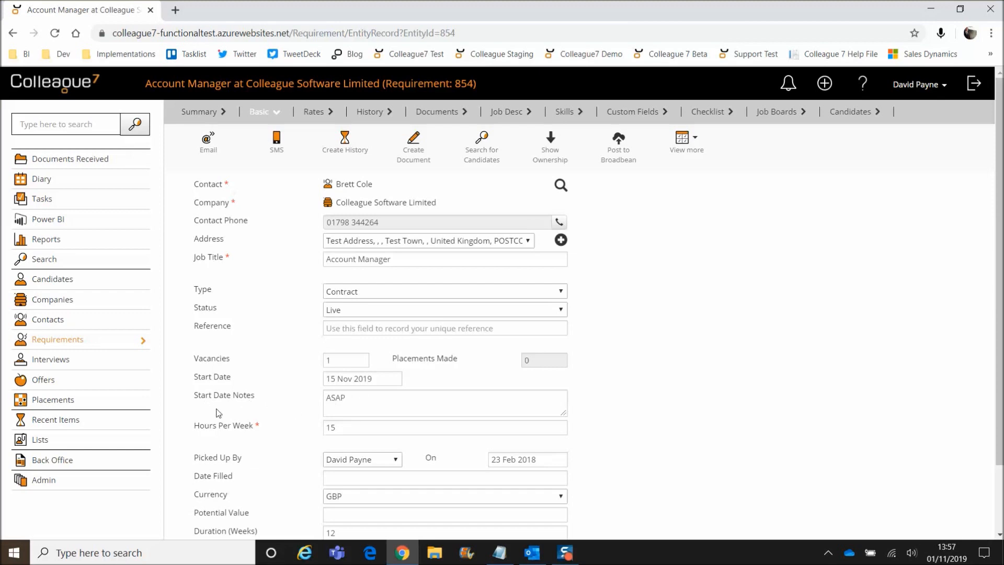
{"action": "left_click", "coordinate": [346, 397]}
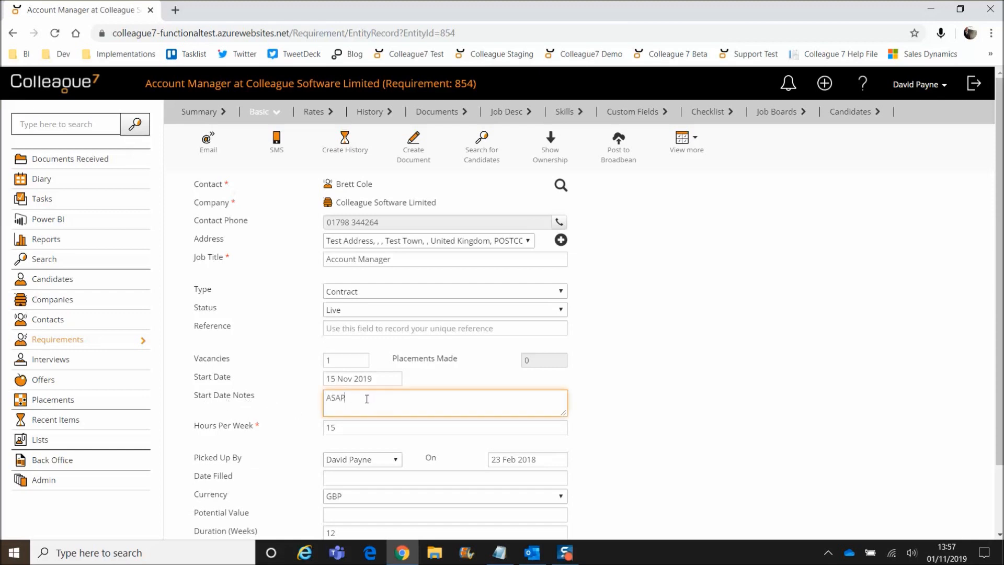
{"action": "left_click", "coordinate": [302, 400]}
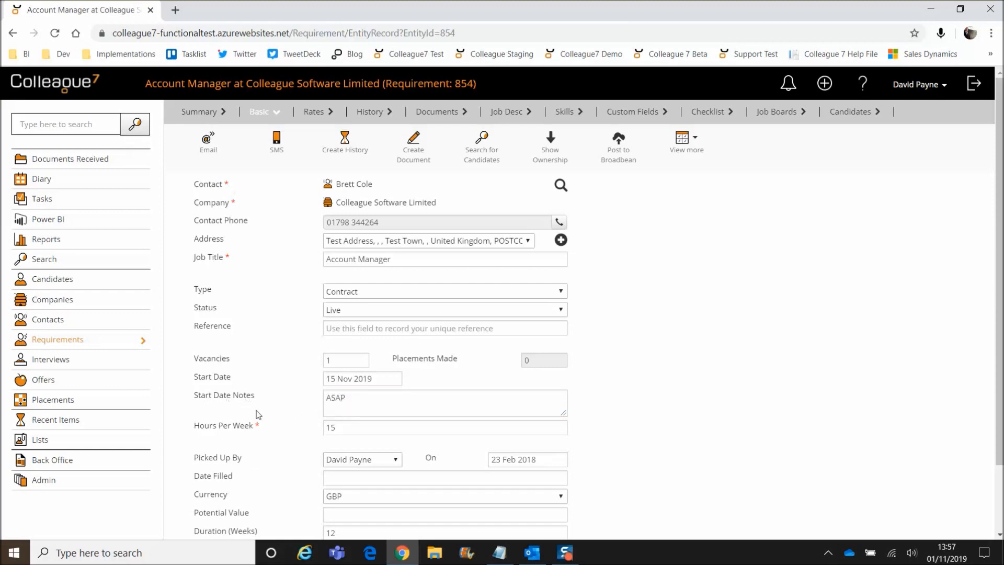
{"action": "left_click", "coordinate": [378, 381]}
{"action": "left_click", "coordinate": [645, 430]}
{"action": "scroll", "coordinate": [657, 372], "scroll_direction": "down", "scroll_amount": 2}
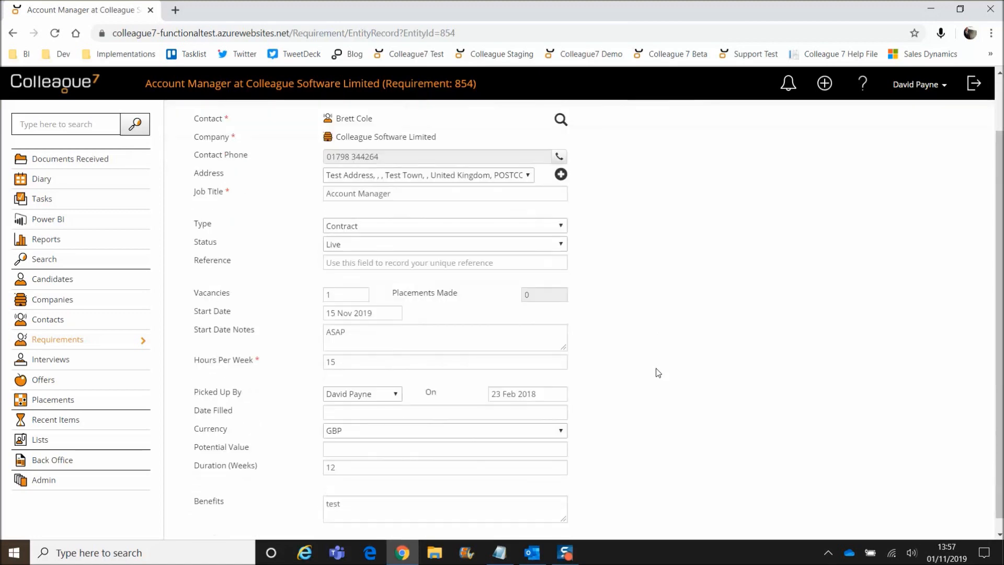
{"action": "scroll", "coordinate": [657, 372], "scroll_direction": "up", "scroll_amount": 2}
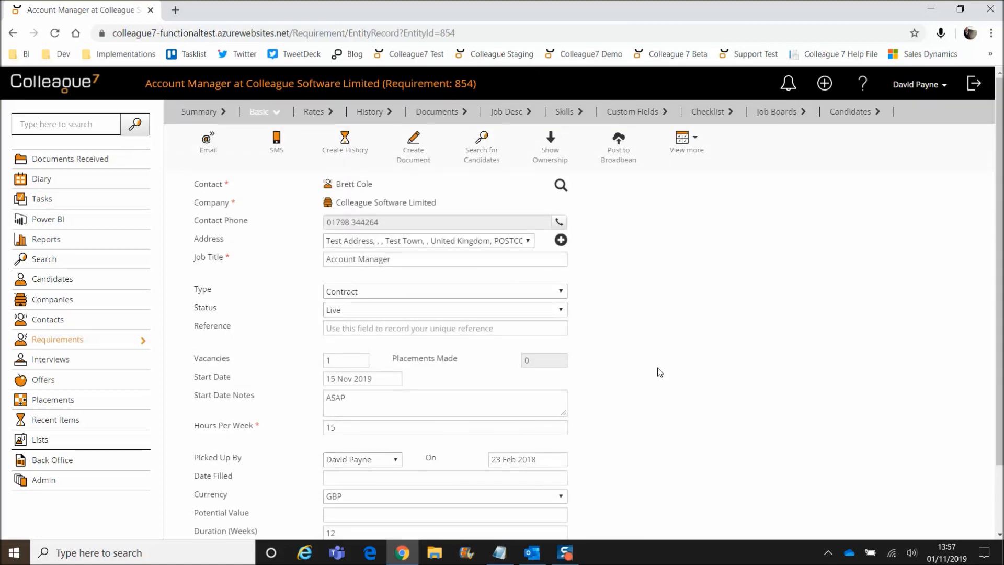
- Open a new offer for the requirement's interview-stage candidate, examine its start date, duration, end date and rates, and cancel it
{"action": "left_click", "coordinate": [845, 117]}
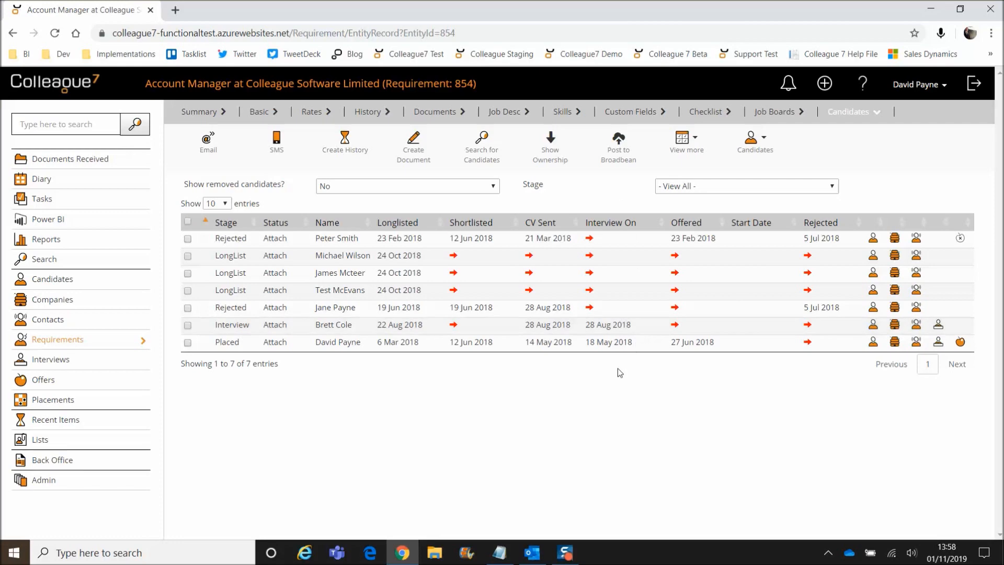
{"action": "left_click", "coordinate": [646, 325]}
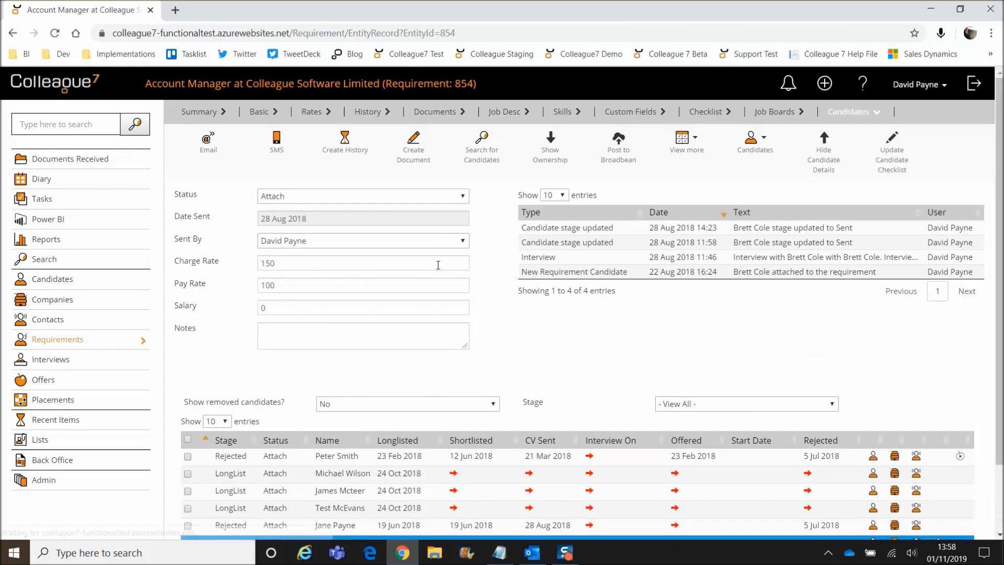
{"action": "left_click", "coordinate": [824, 154]}
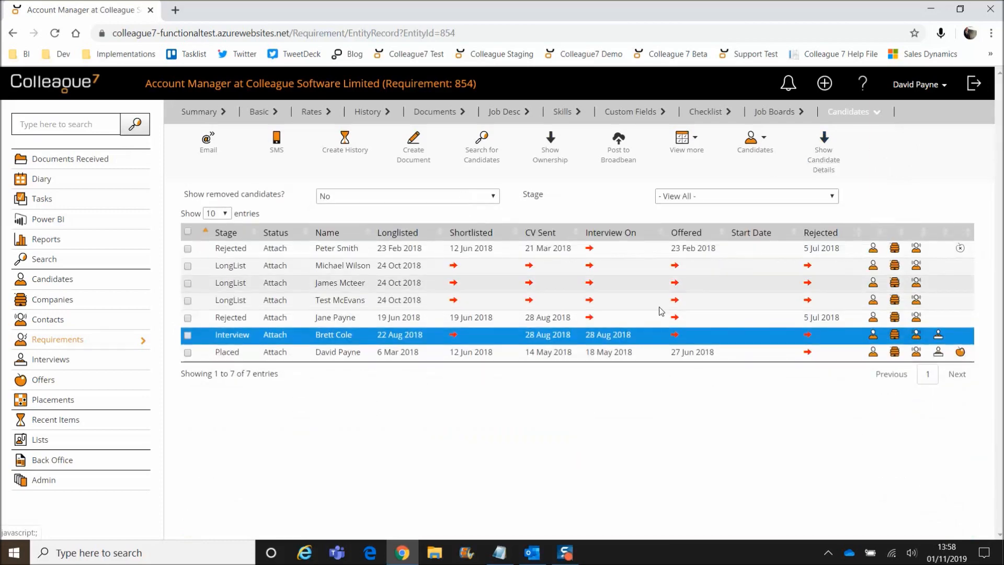
{"action": "left_click", "coordinate": [674, 335]}
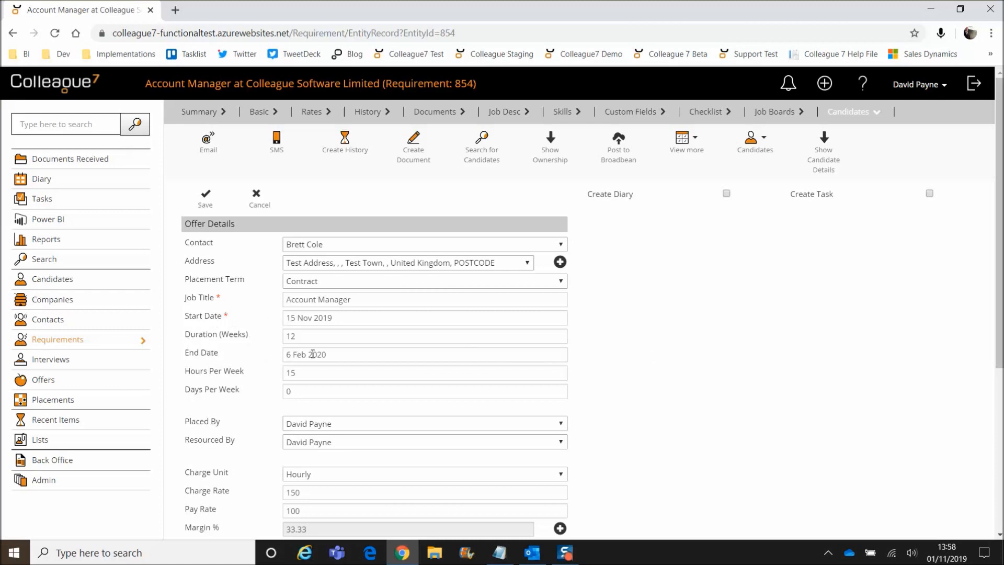
{"action": "scroll", "coordinate": [224, 373], "scroll_direction": "down", "scroll_amount": 3}
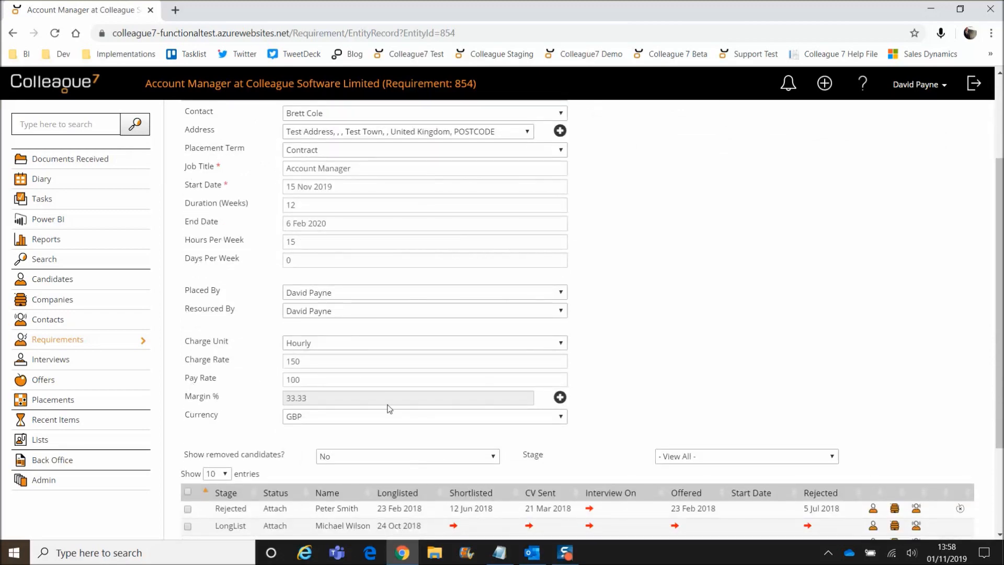
{"action": "scroll", "coordinate": [492, 362], "scroll_direction": "up", "scroll_amount": 1}
{"action": "scroll", "coordinate": [490, 357], "scroll_direction": "up", "scroll_amount": 2}
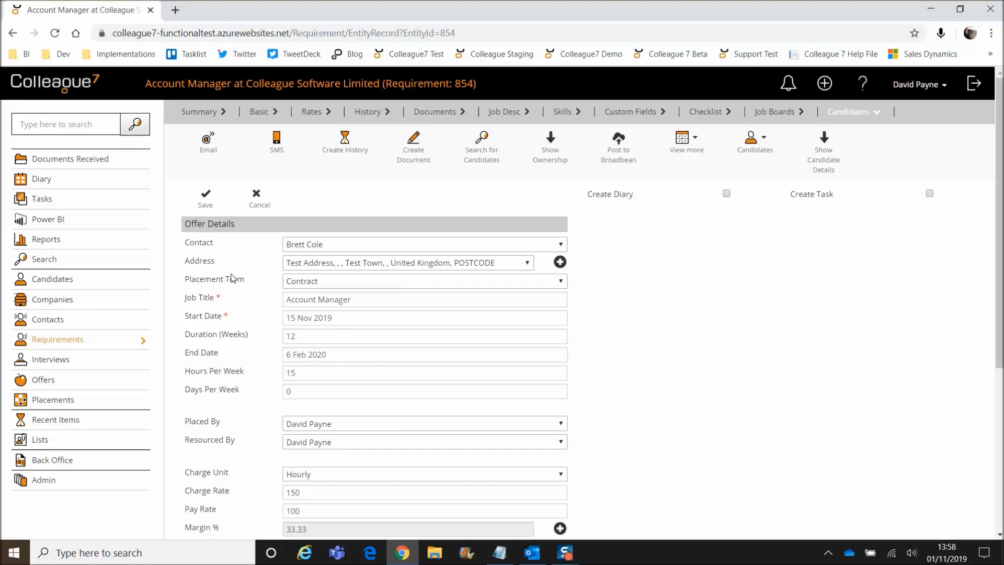
{"action": "left_click", "coordinate": [256, 202]}
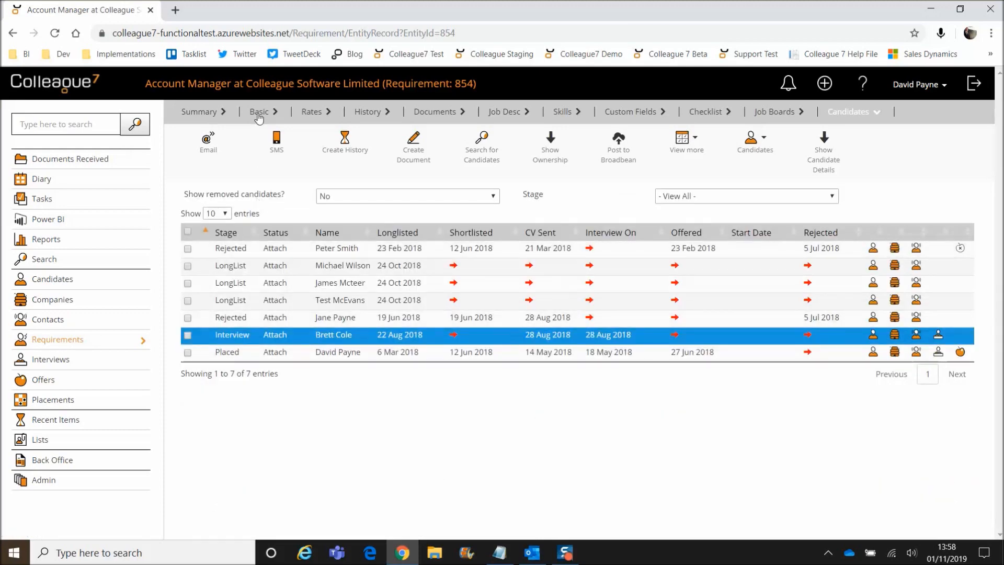
- Review the Start Date Notes field in the requirement's basic details
{"action": "left_click", "coordinate": [258, 113]}
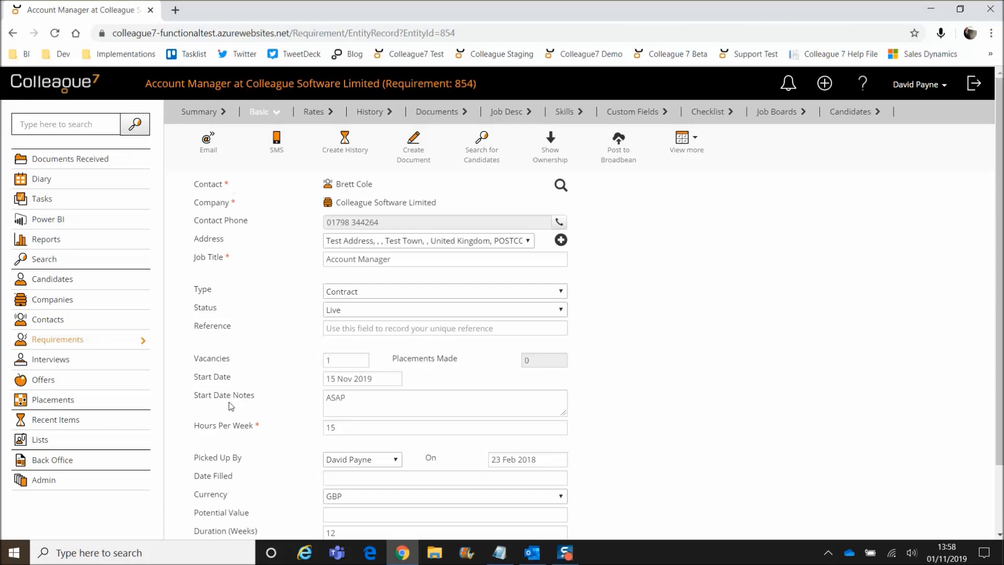
{"action": "left_click_drag", "start_coordinate": [196, 397], "coordinate": [256, 400]}
{"action": "left_click", "coordinate": [258, 402]}
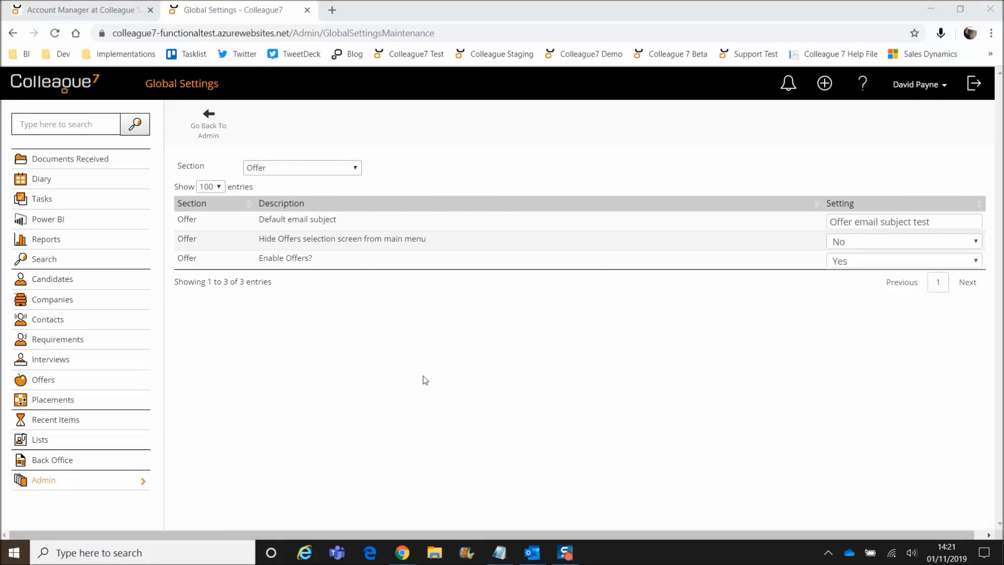
- In the Offer global settings, set Enable Offers? to No and Hide Offers selection screen from main menu to Yes
{"action": "left_click", "coordinate": [846, 266]}
{"action": "left_click", "coordinate": [845, 278]}
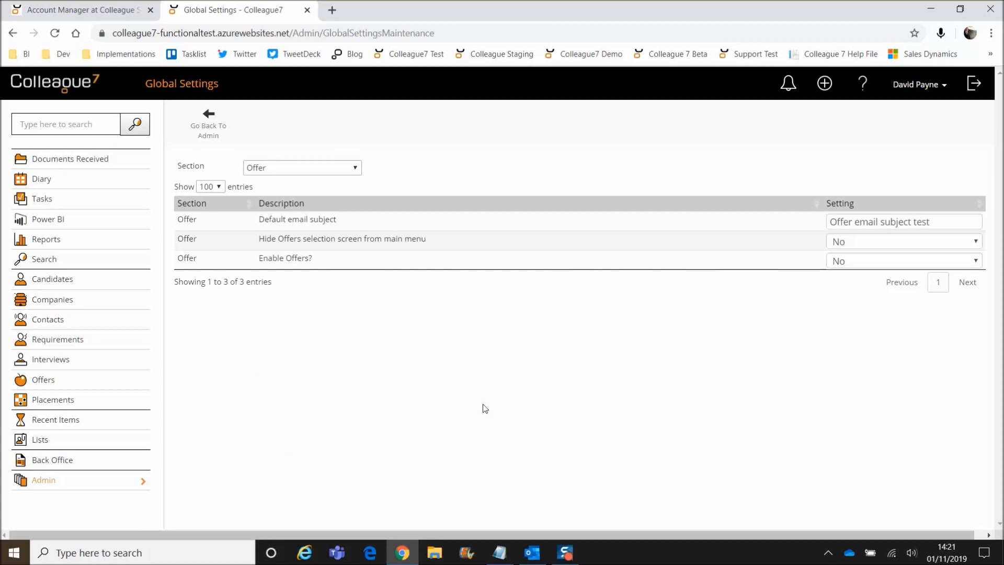
{"action": "left_click", "coordinate": [894, 241]}
{"action": "left_click", "coordinate": [889, 278]}
{"action": "left_click", "coordinate": [693, 307]}
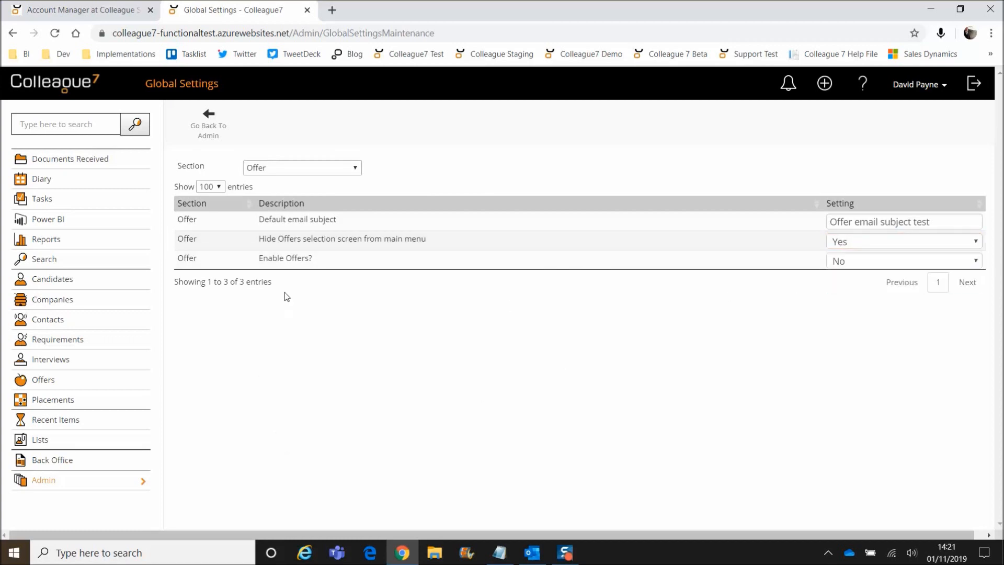
- Place the third listed candidate directly from the Account Manager requirement with the prefilled placement details, declining the confirmation email
{"action": "left_click", "coordinate": [84, 9]}
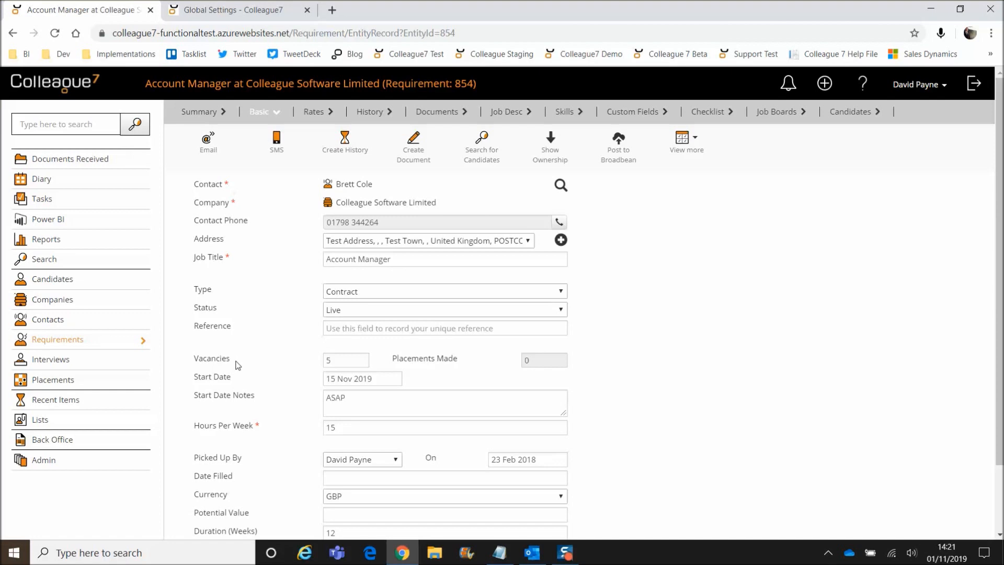
{"action": "left_click", "coordinate": [848, 116]}
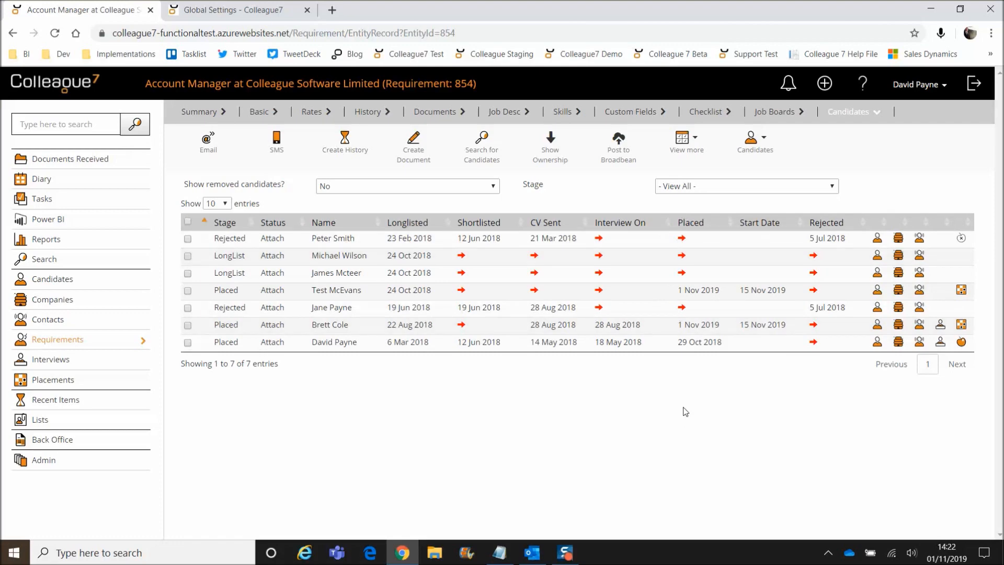
{"action": "left_click", "coordinate": [682, 274]}
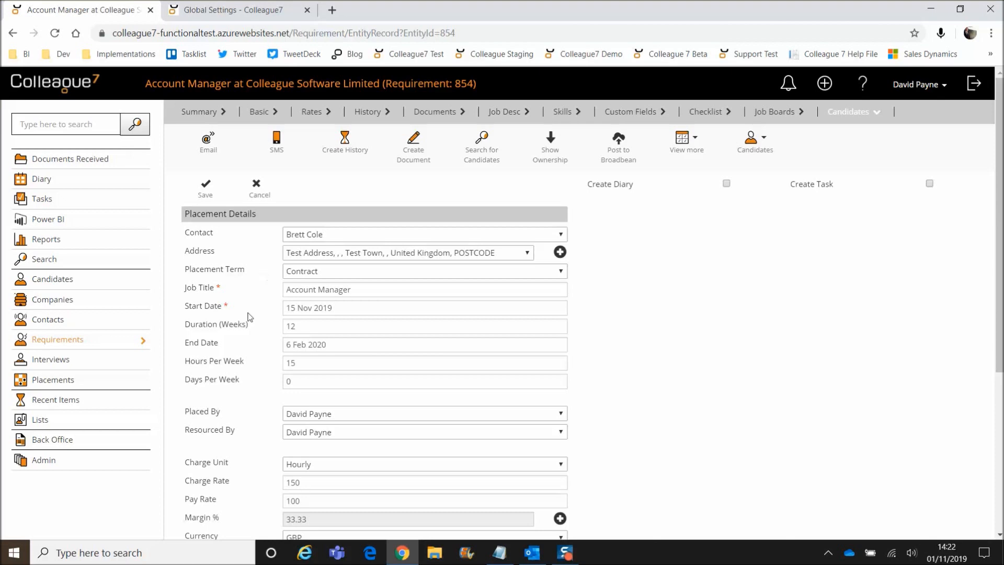
{"action": "left_click", "coordinate": [206, 193]}
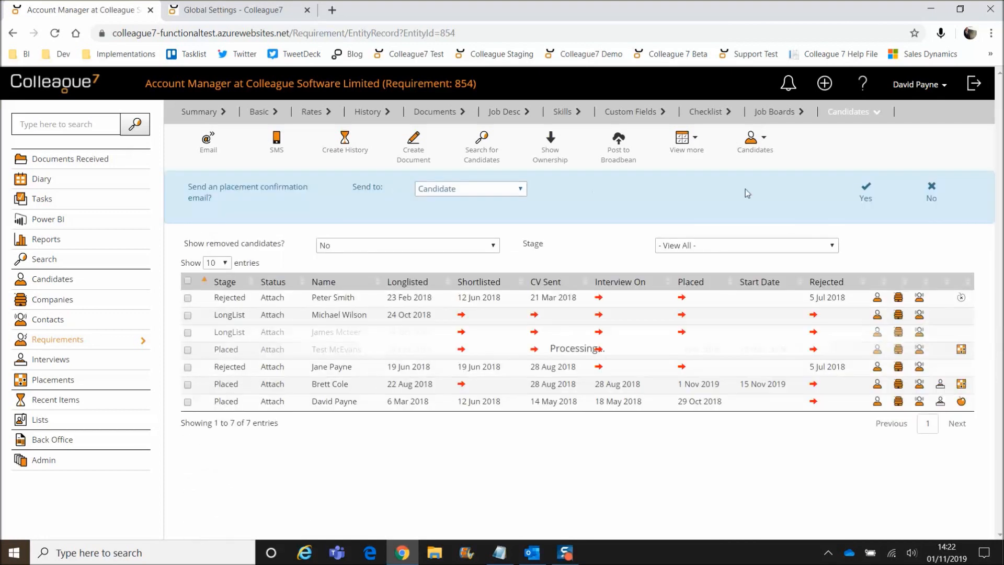
{"action": "left_click", "coordinate": [931, 193]}
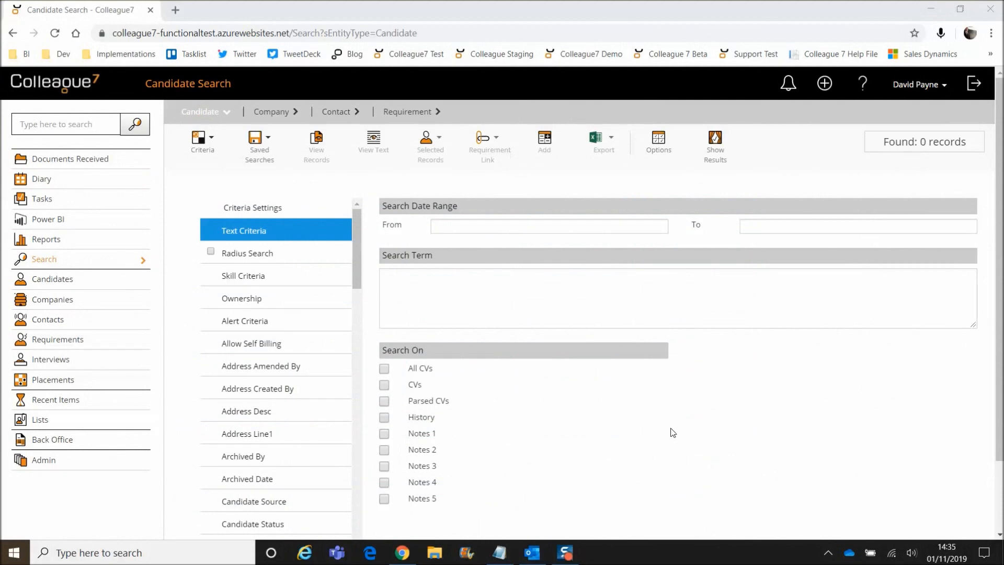
- Apply the No Skills option in the candidate search's skill criteria, and clear it again
{"action": "left_click", "coordinate": [297, 282]}
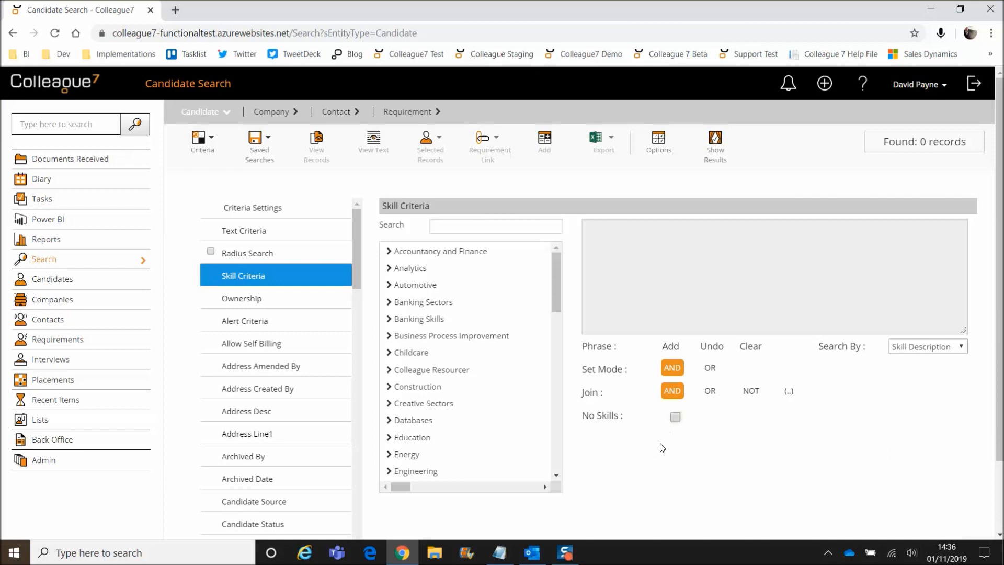
{"action": "left_click", "coordinate": [675, 417]}
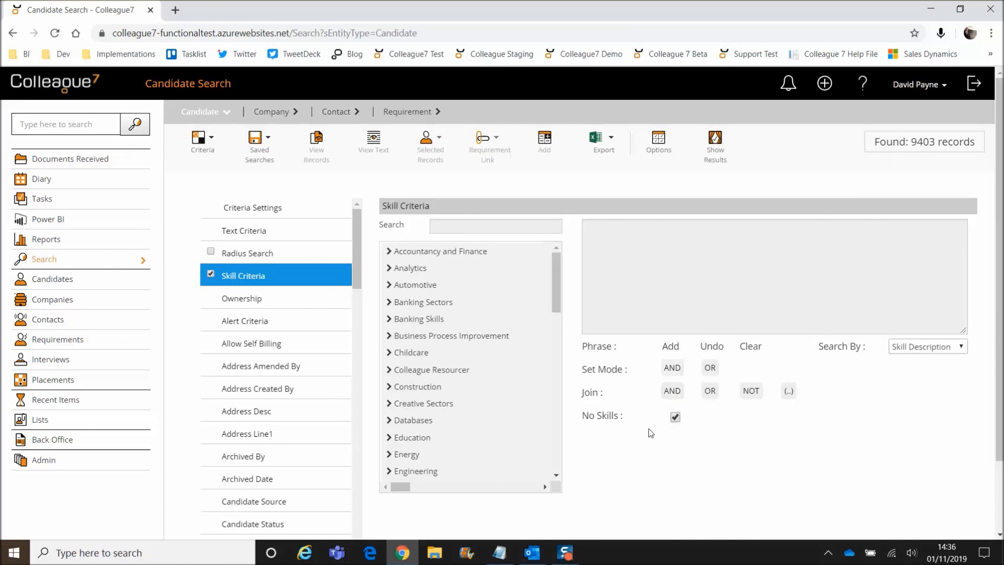
{"action": "scroll", "coordinate": [351, 323], "scroll_direction": "down", "scroll_amount": 5}
{"action": "scroll", "coordinate": [353, 240], "scroll_direction": "up", "scroll_amount": 5}
{"action": "left_click", "coordinate": [675, 417]}
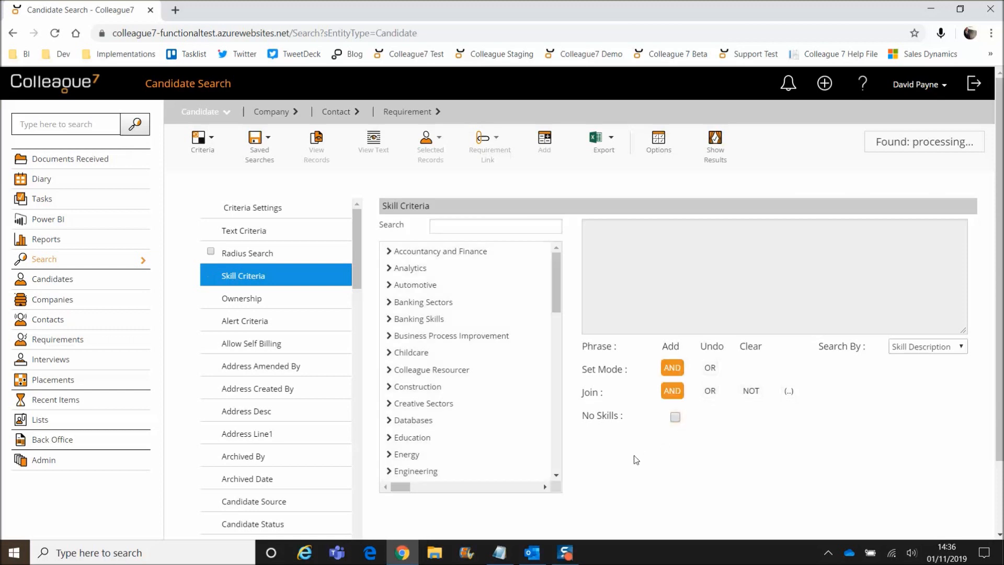